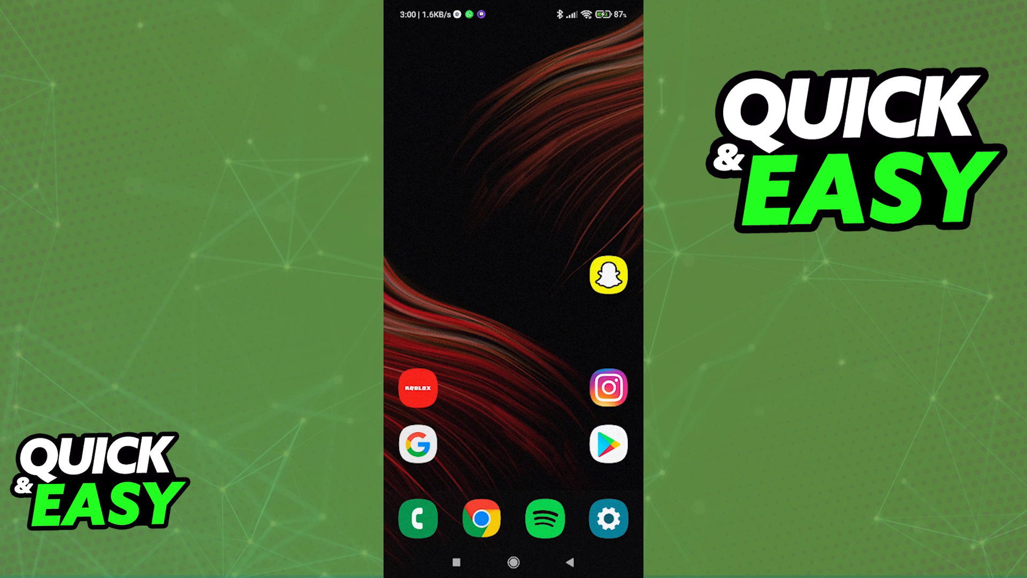
Step: Capture a new snap, save it to Memories, and bring up the Memories collection
left_click(608, 275)
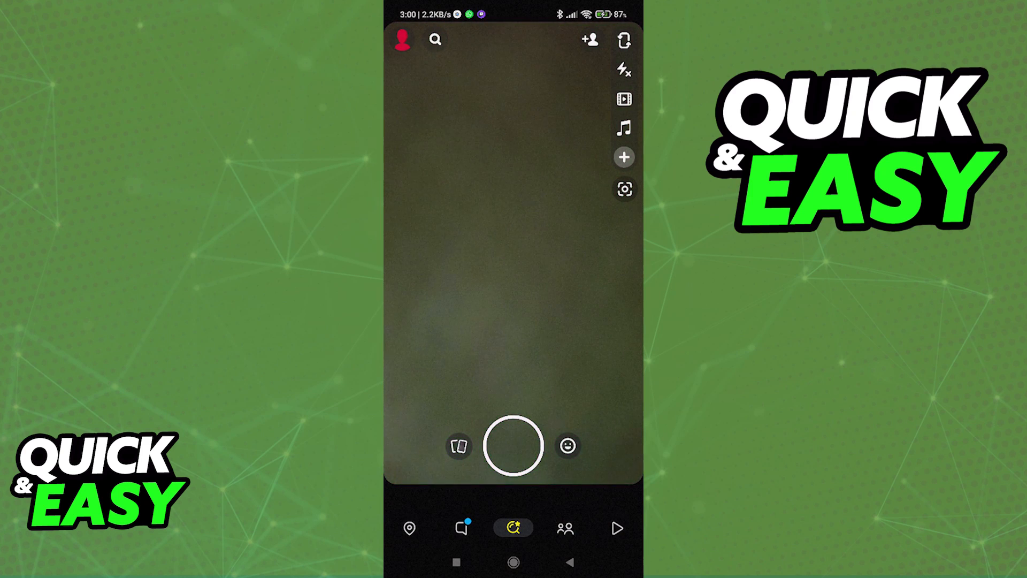
left_click(514, 446)
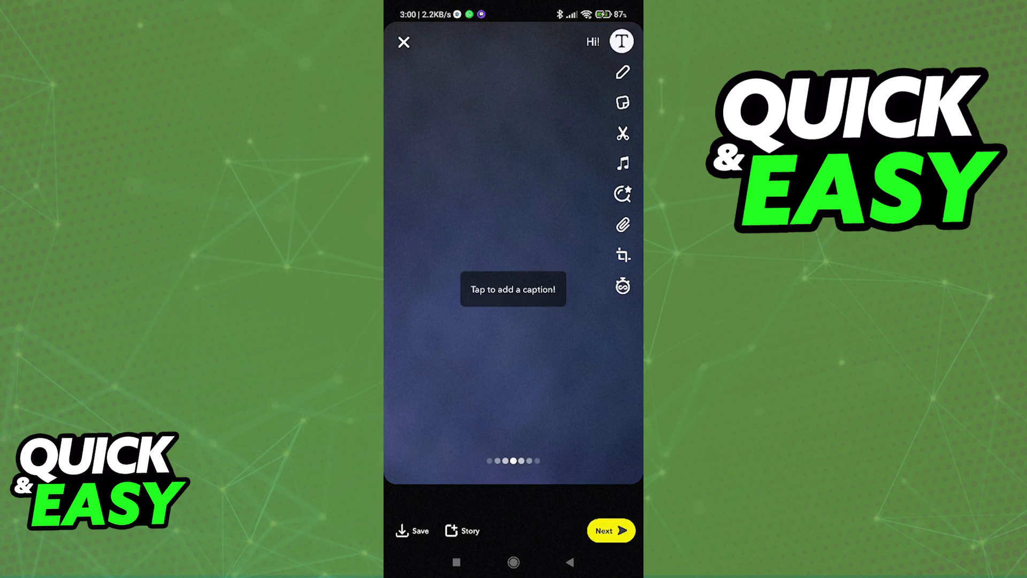
left_click(412, 530)
left_click(404, 42)
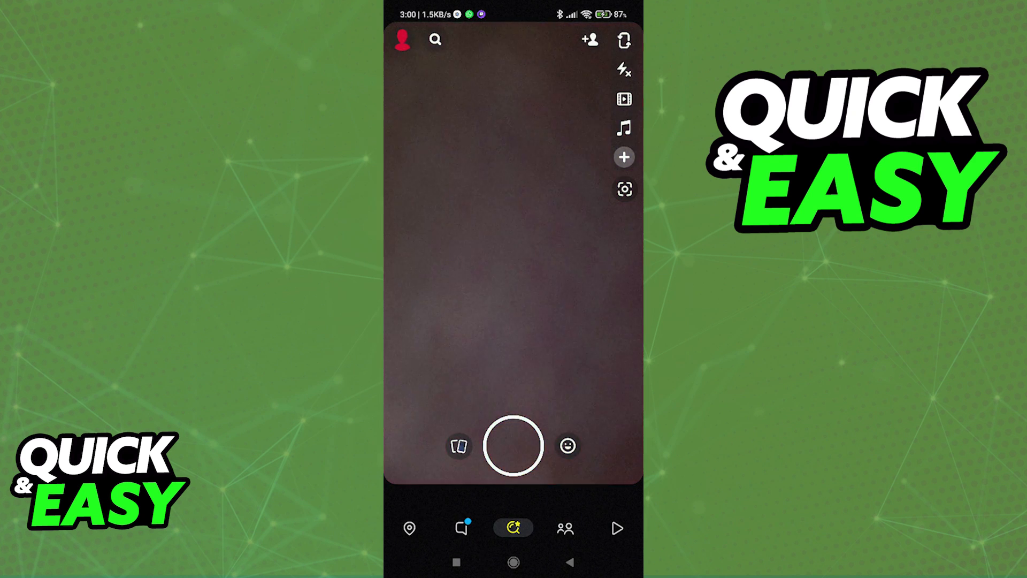
left_click(459, 447)
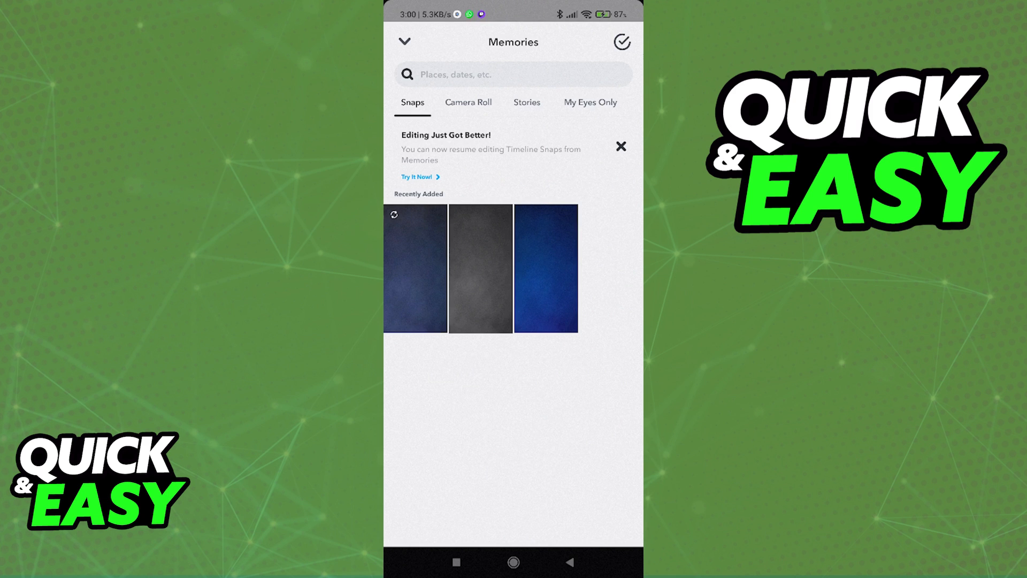
Step: View the grey Memories snap full-screen and check its three-dot options without changing anything
left_click(481, 268)
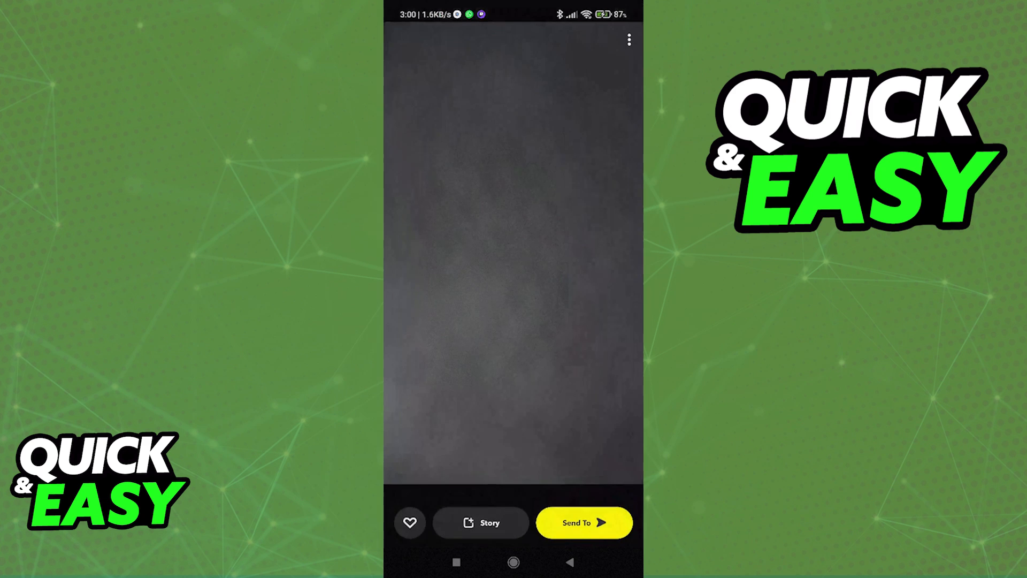
left_click(629, 39)
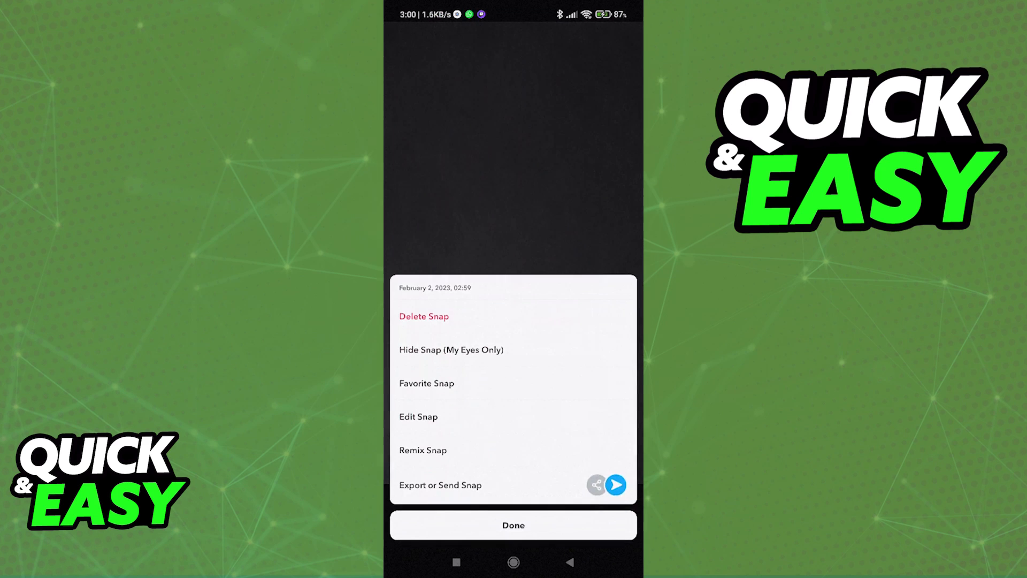
left_click(514, 524)
left_click(571, 562)
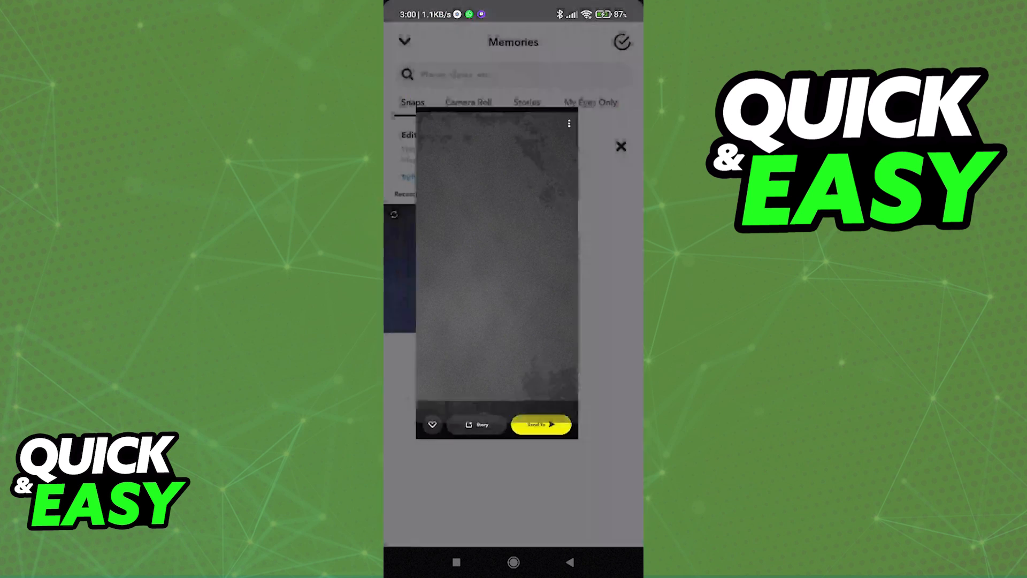
Step: View the blue Memories snap full-screen, then return to the collection
left_click(412, 281)
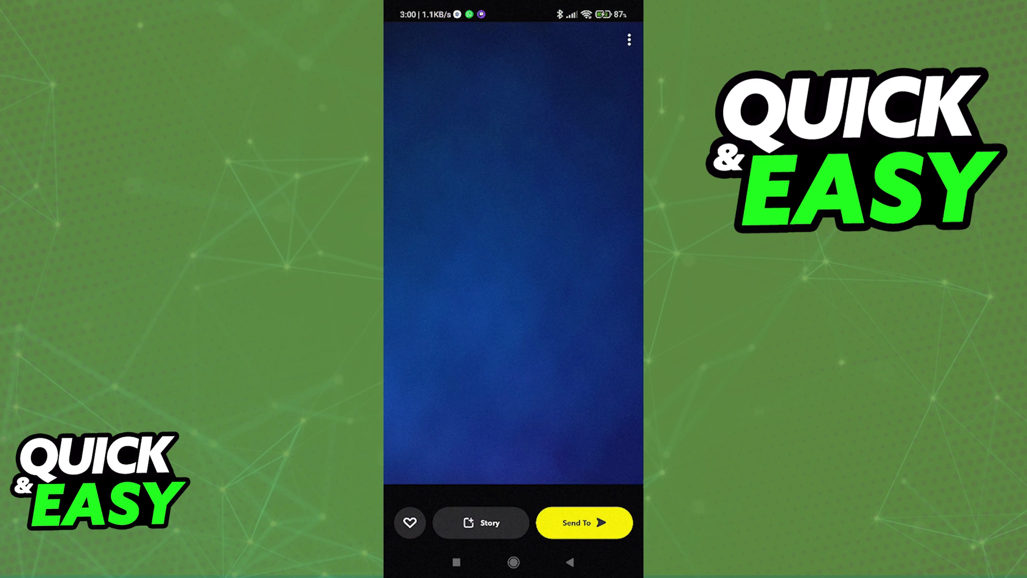
left_click(571, 562)
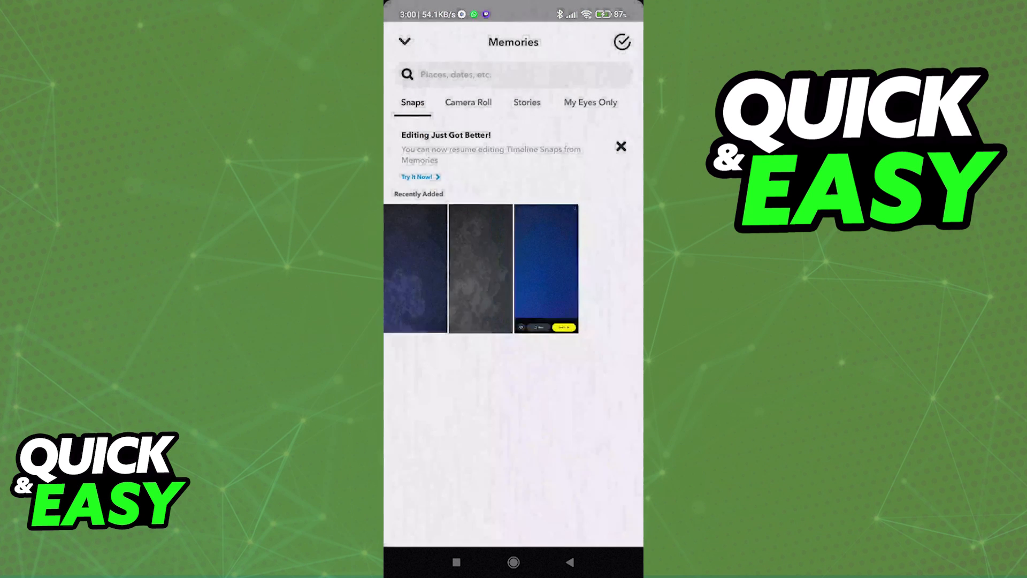
Step: Swipe the blue snap to a different colour filter in Edit Snap and save the changes
left_click(546, 268)
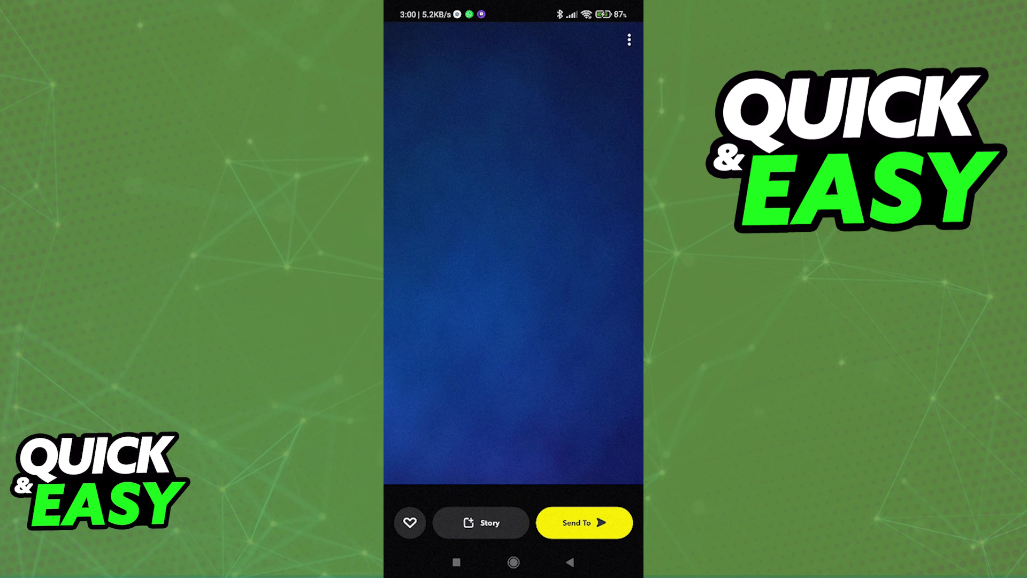
left_click(629, 40)
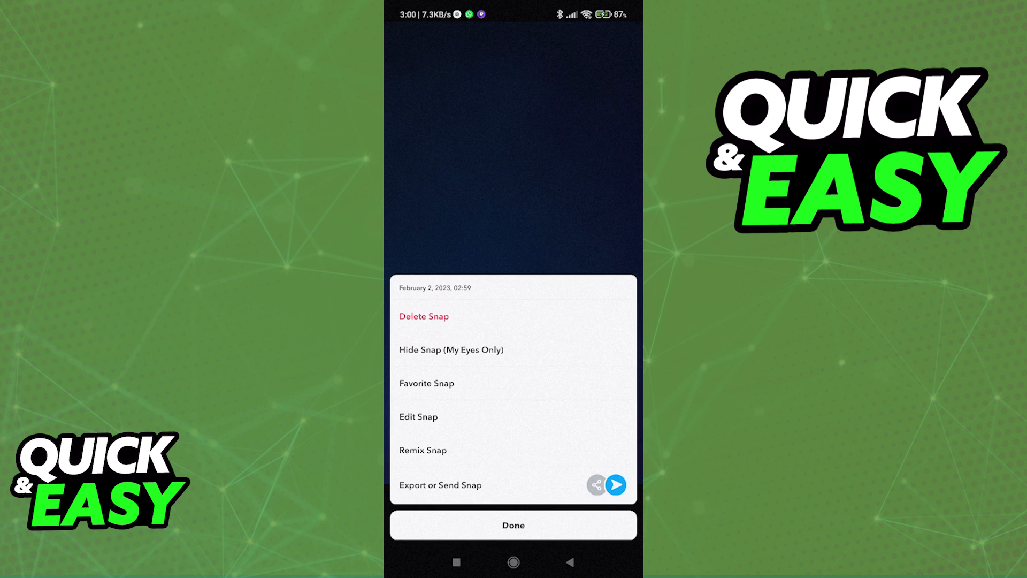
left_click(418, 417)
mouse_move(609, 258)
left_mouse_down()
mouse_move(401, 257)
mouse_move(417, 257)
left_mouse_up()
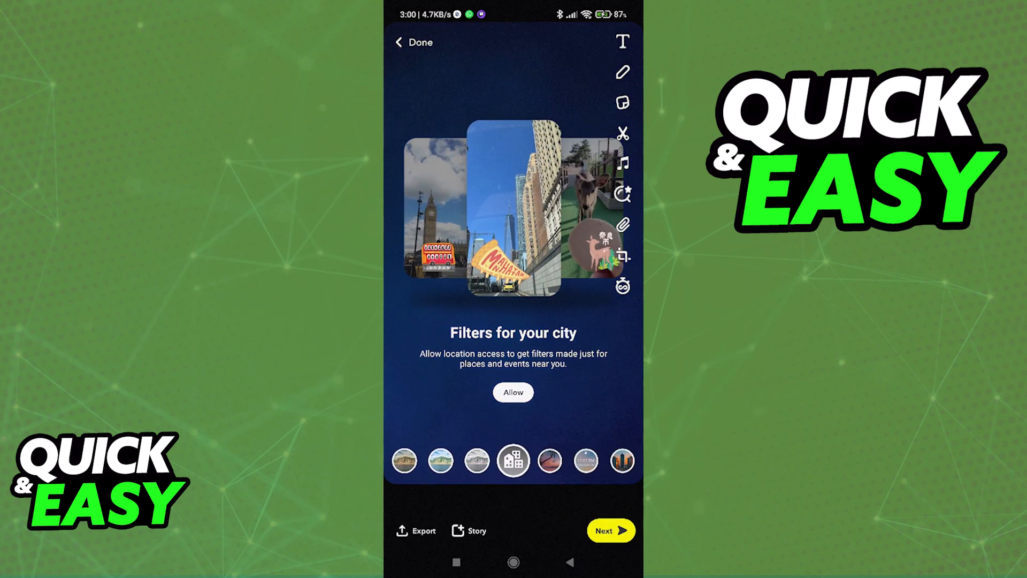
left_click(409, 42)
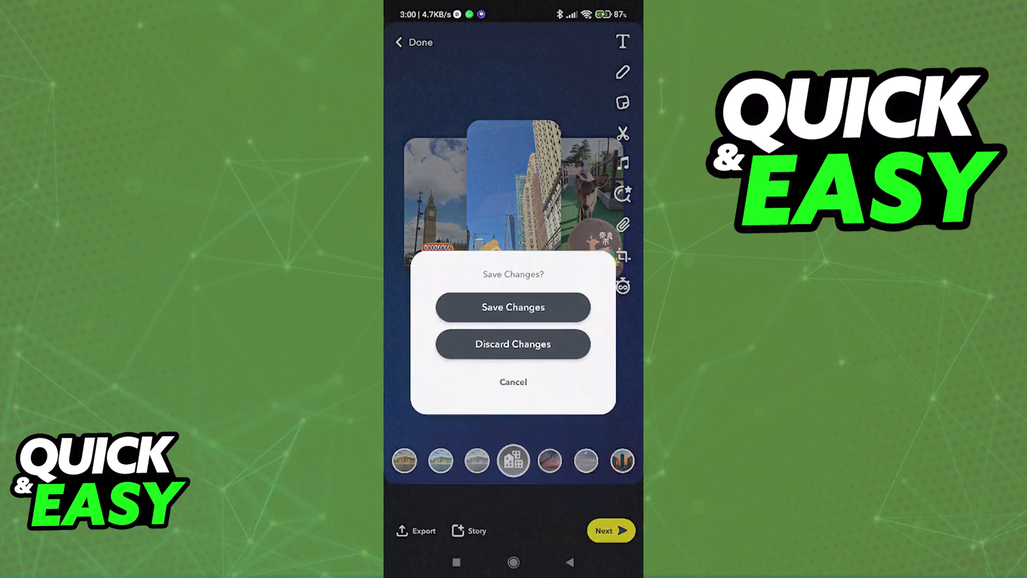
left_click(513, 306)
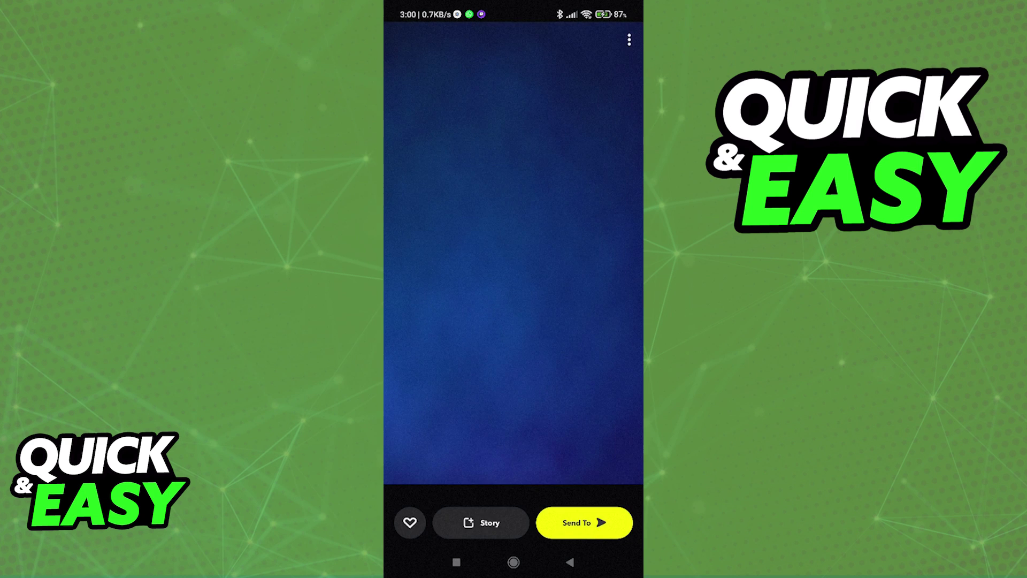
Step: Return to Memories and bring the grey snap into Edit Snap via its three-dot options
key("Escape")
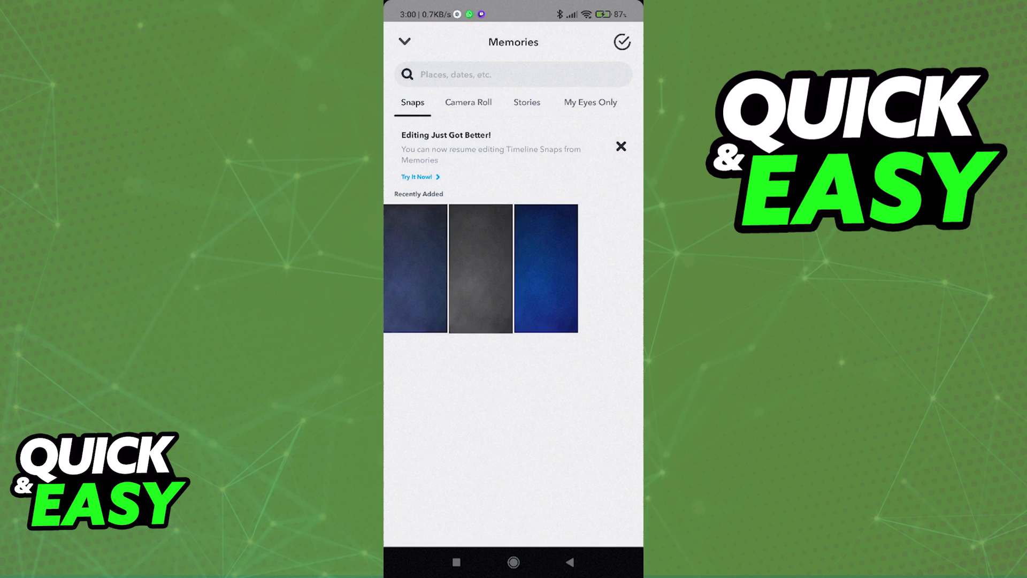
left_click(481, 268)
left_click(629, 39)
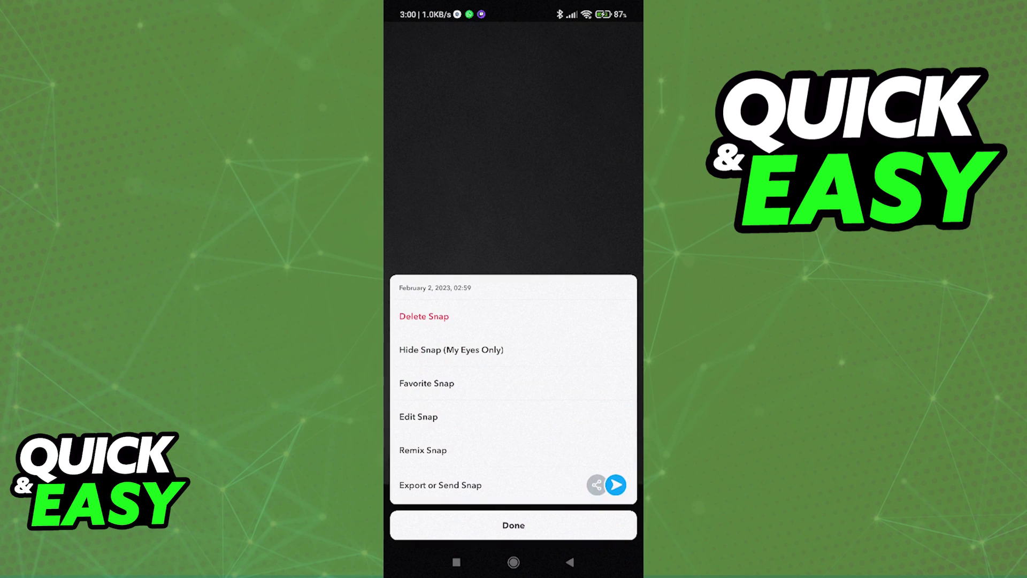
left_click(418, 416)
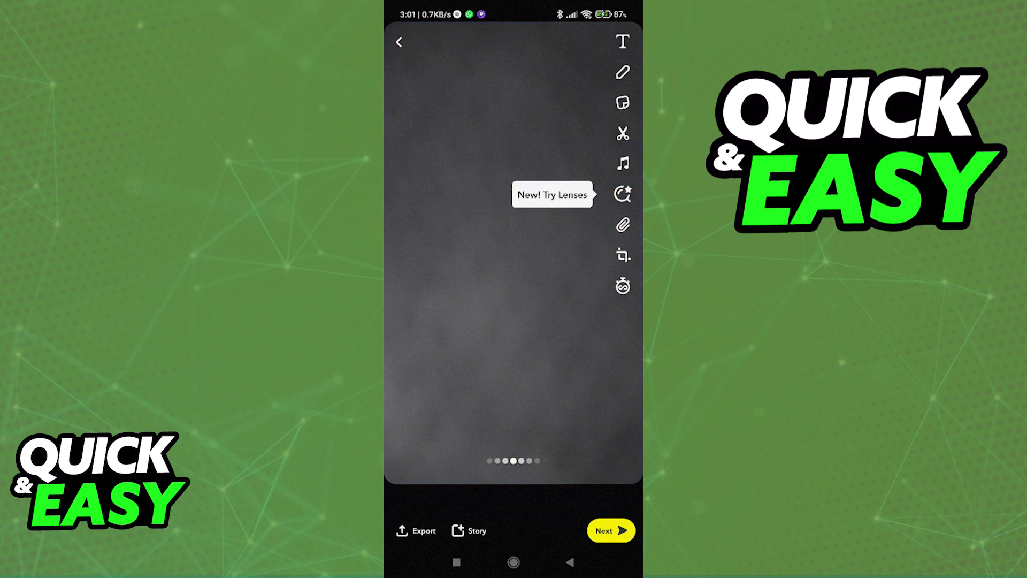
Step: Swipe through filters to replace the grey snap's grayscale look and save the changes
left_click_drag(578, 257, 450, 257)
left_click(514, 392)
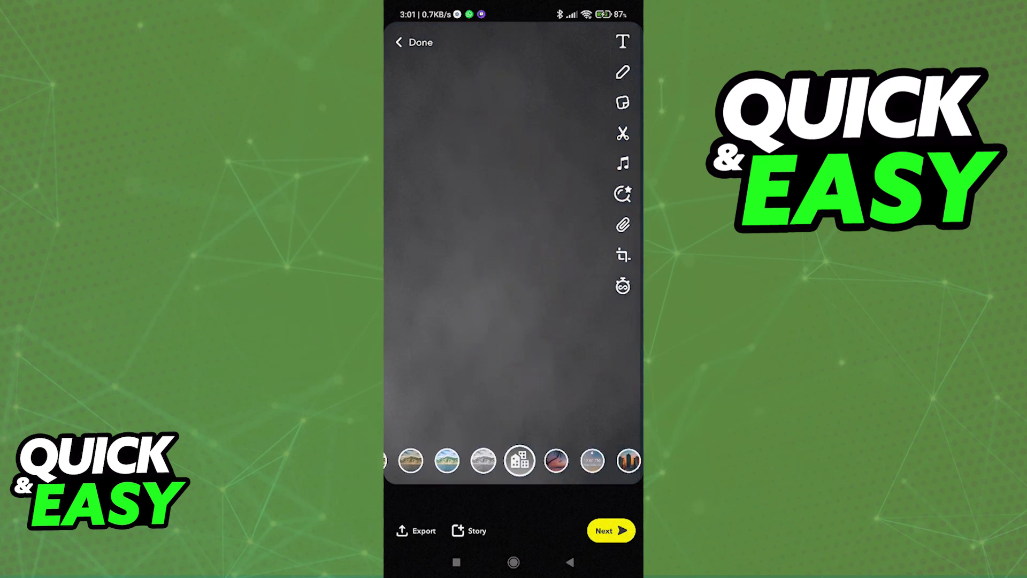
left_click_drag(594, 257, 481, 256)
mouse_move(578, 257)
left_mouse_down()
mouse_move(449, 256)
mouse_move(578, 257)
left_mouse_up()
left_click(415, 42)
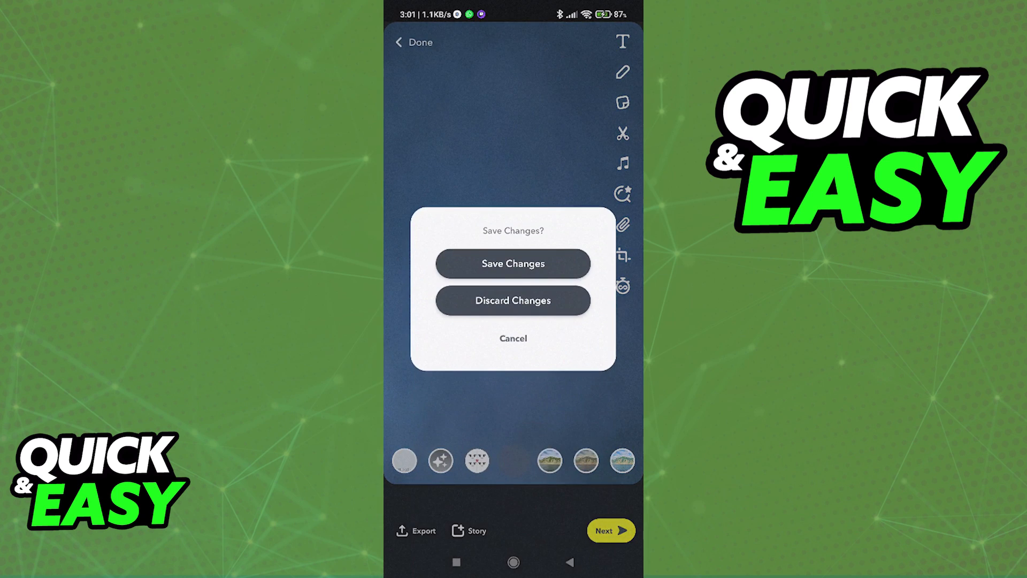
left_click(514, 298)
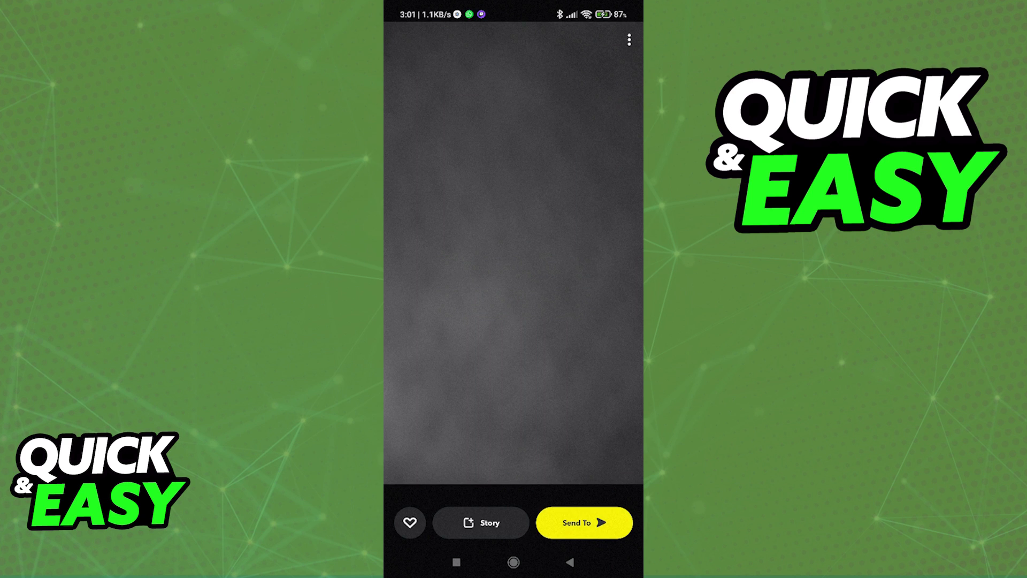